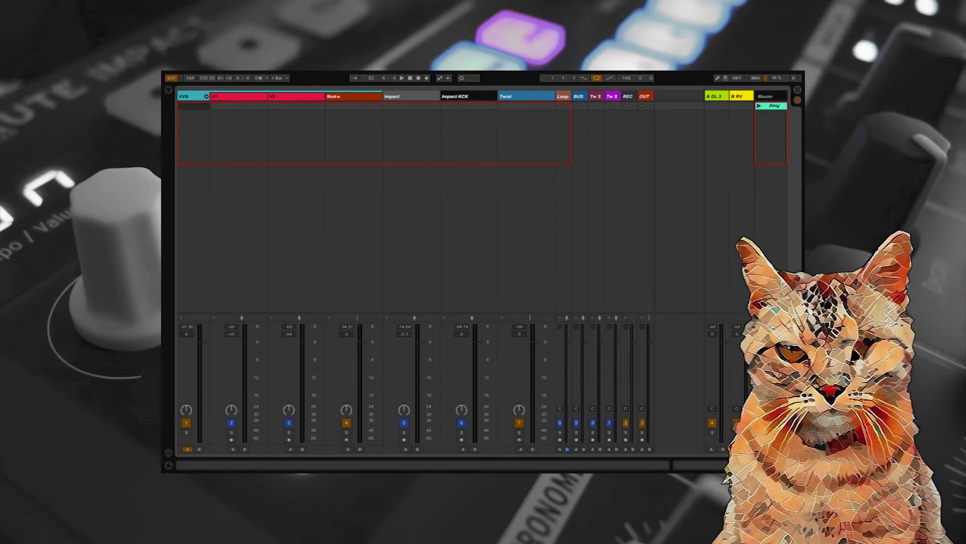
key("ctrl+alt+i")
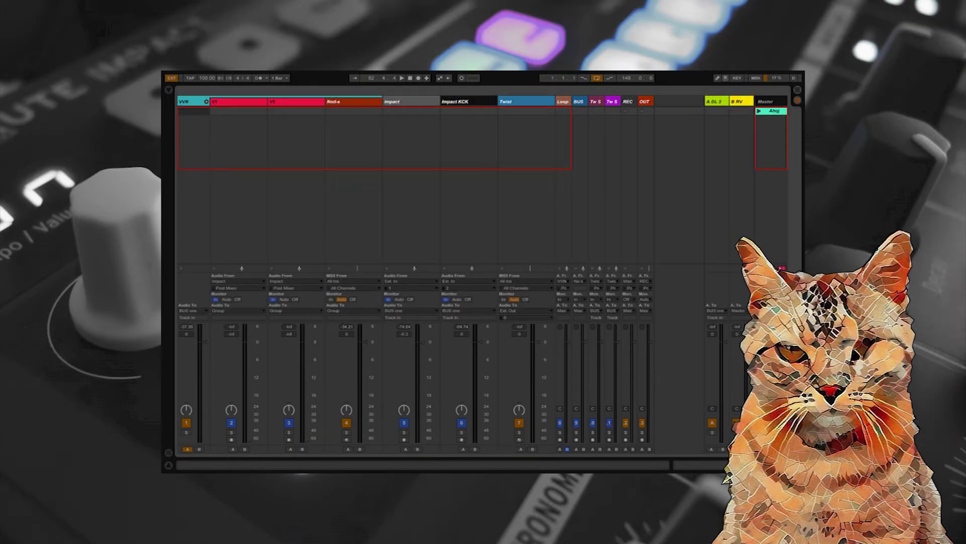